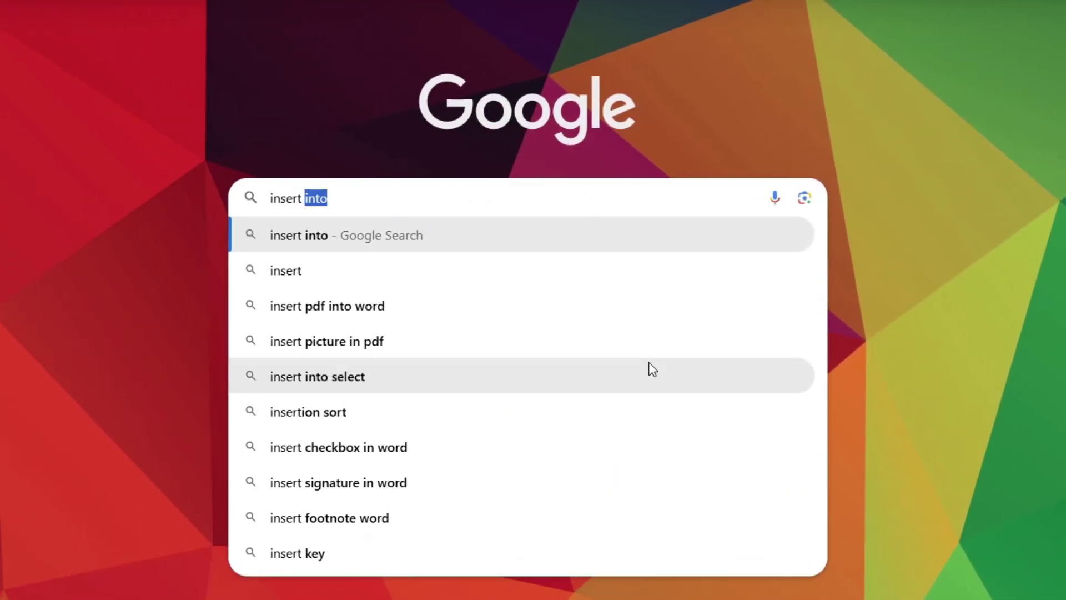
# Step: Search Google for 'insert motherboard name here M.2 slot location'
pyautogui.write('motherboa')
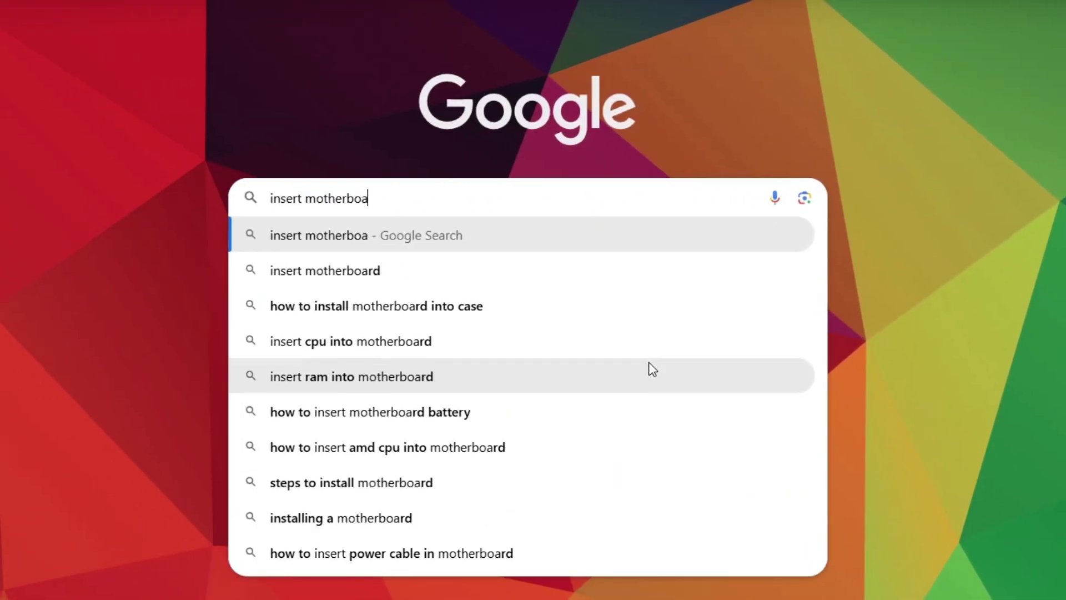
pyautogui.write('rd name her ')
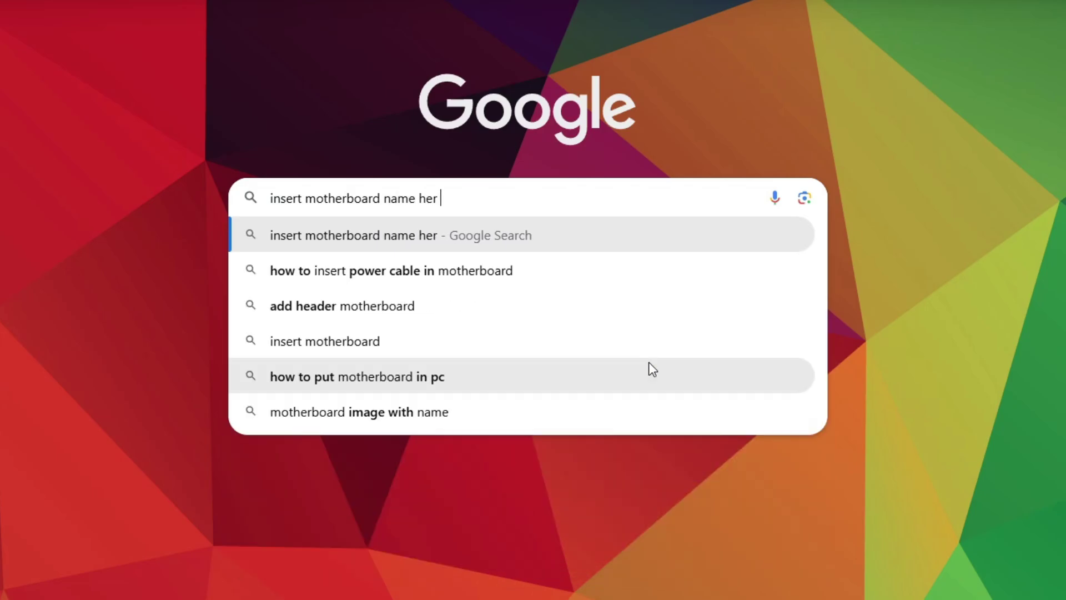
pyautogui.write('e M>')
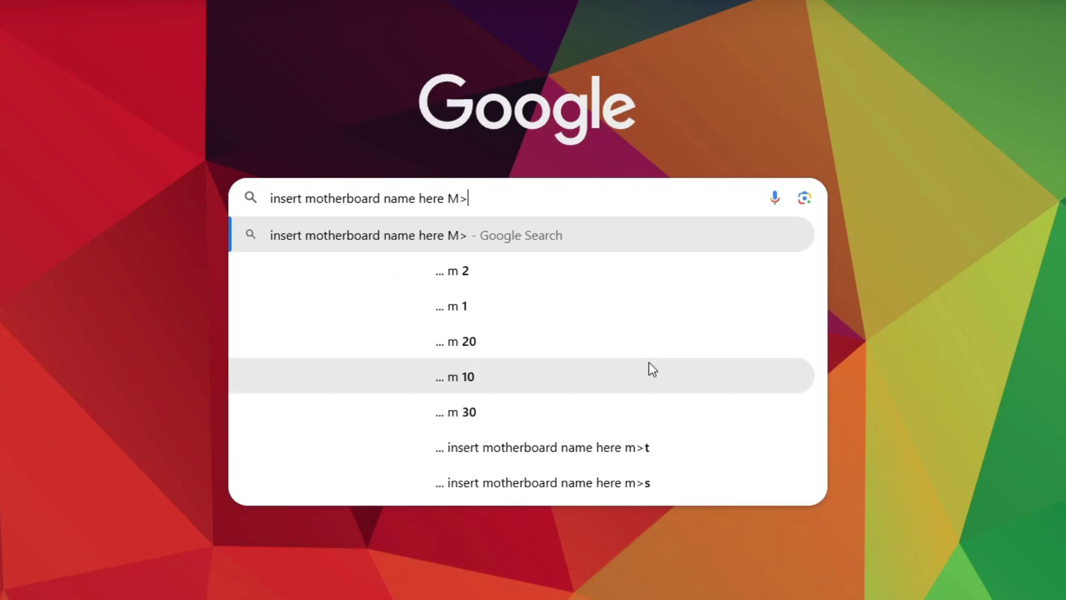
pyautogui.press('BackSpace')
pyautogui.write('.2 sl')
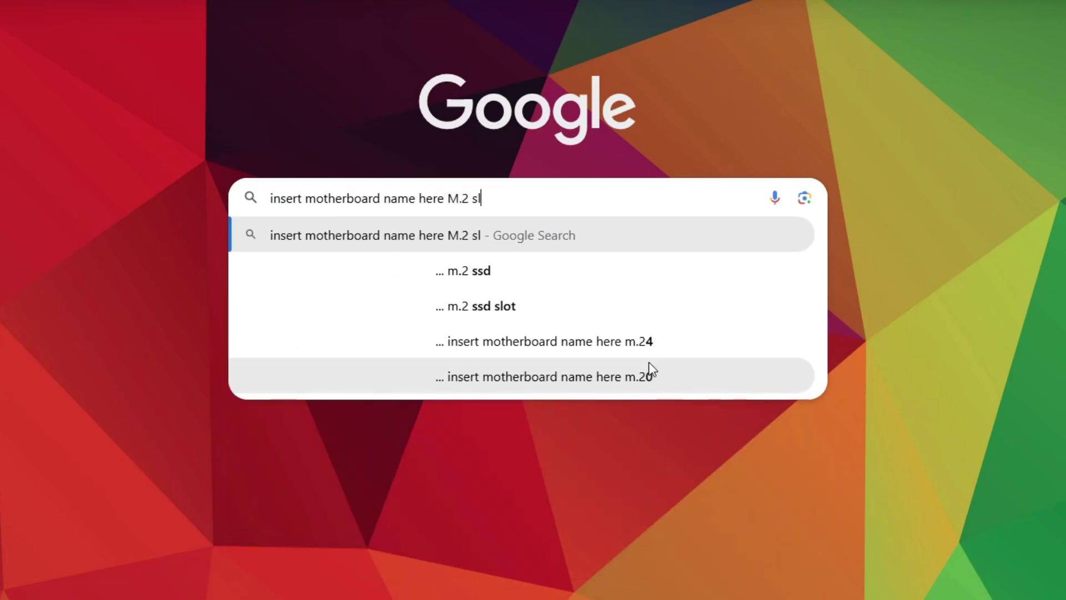
pyautogui.write('ot loactionm')
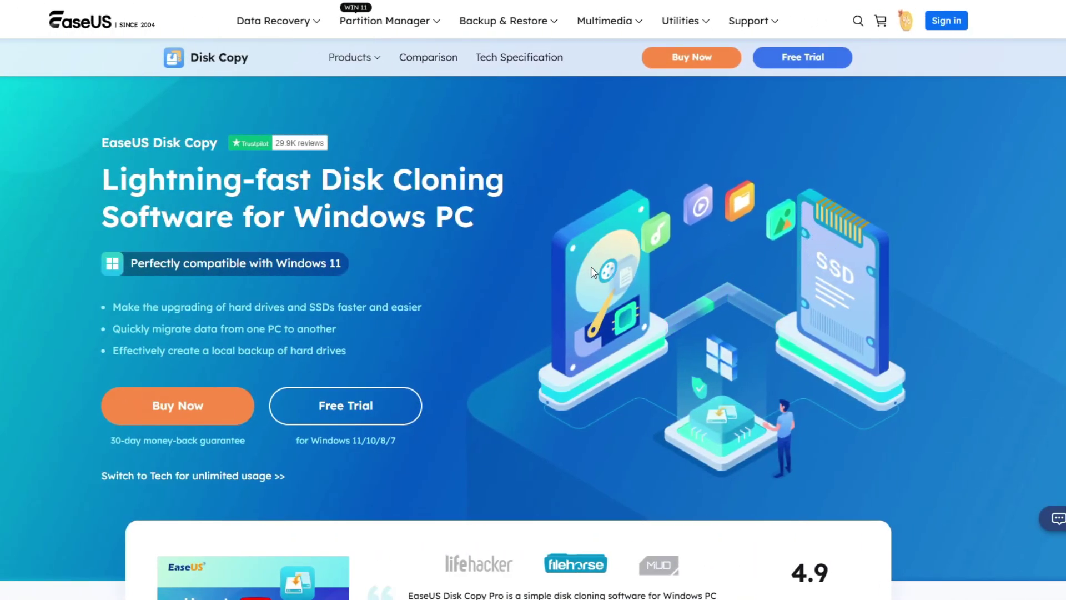
# Step: Scroll down the Disk Copy product page, past the cloning features, to the bad-sectors section
pyautogui.scroll(-3, 546, 228)
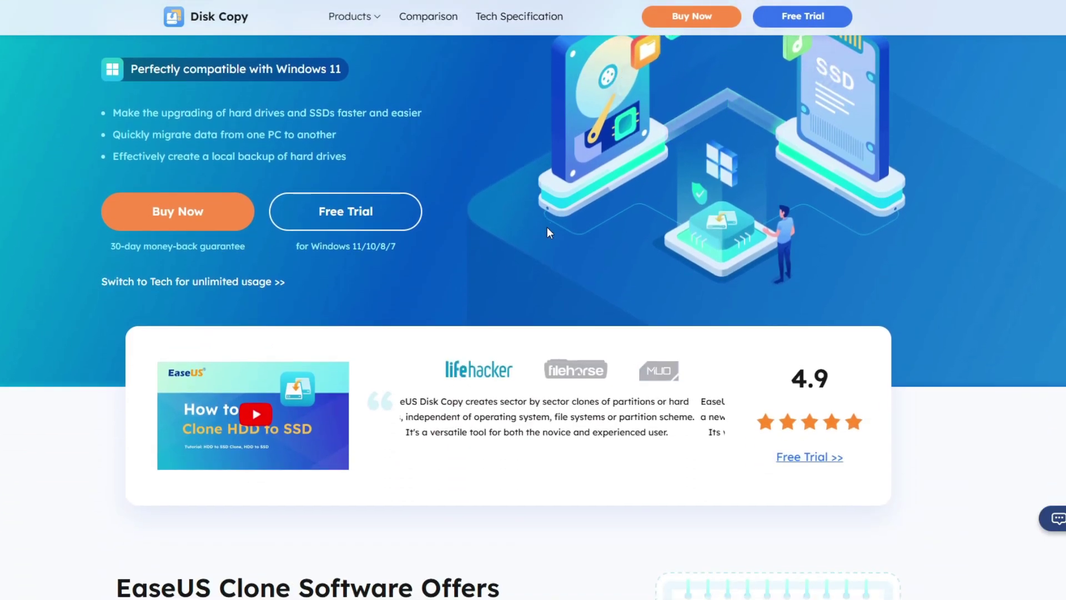
pyautogui.scroll(-3, 548, 229)
pyautogui.scroll(-3, 540, 389)
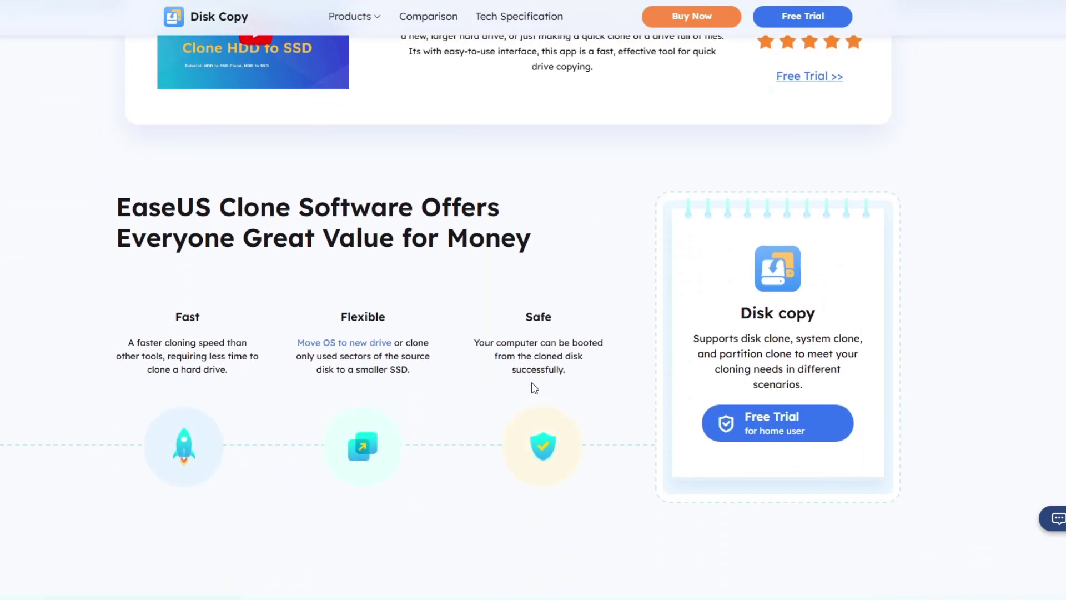
pyautogui.scroll(-3, 534, 388)
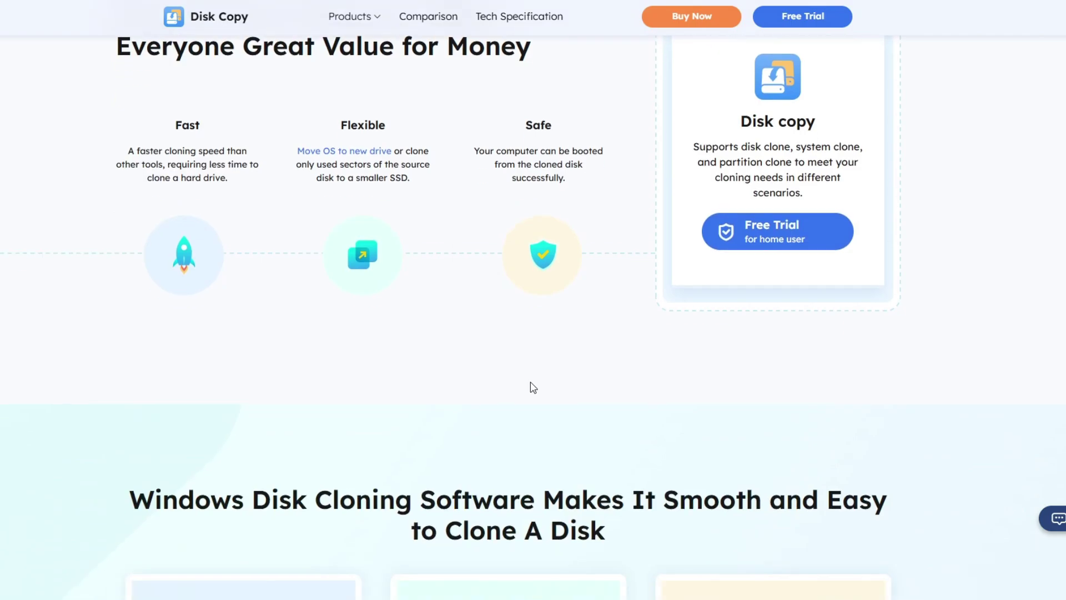
pyautogui.scroll(-3, 533, 387)
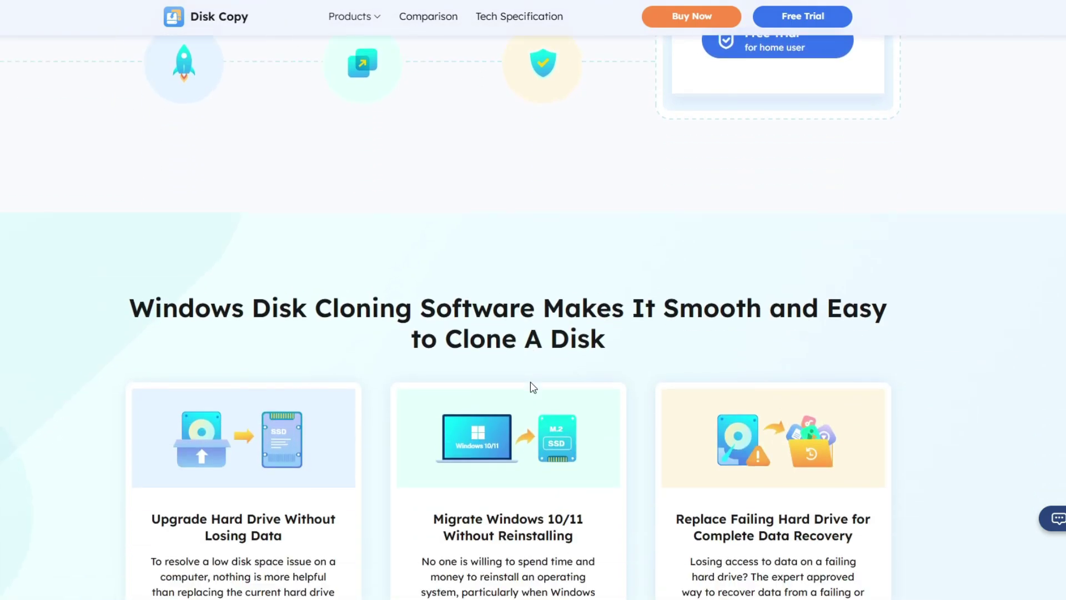
pyautogui.scroll(-3, 533, 388)
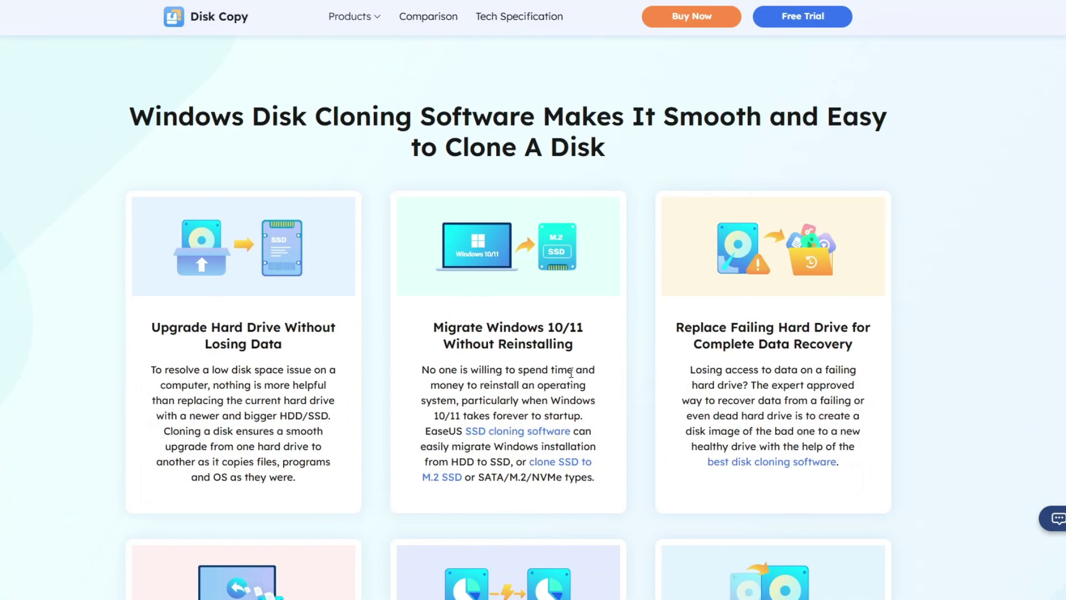
pyautogui.scroll(-4, 628, 374)
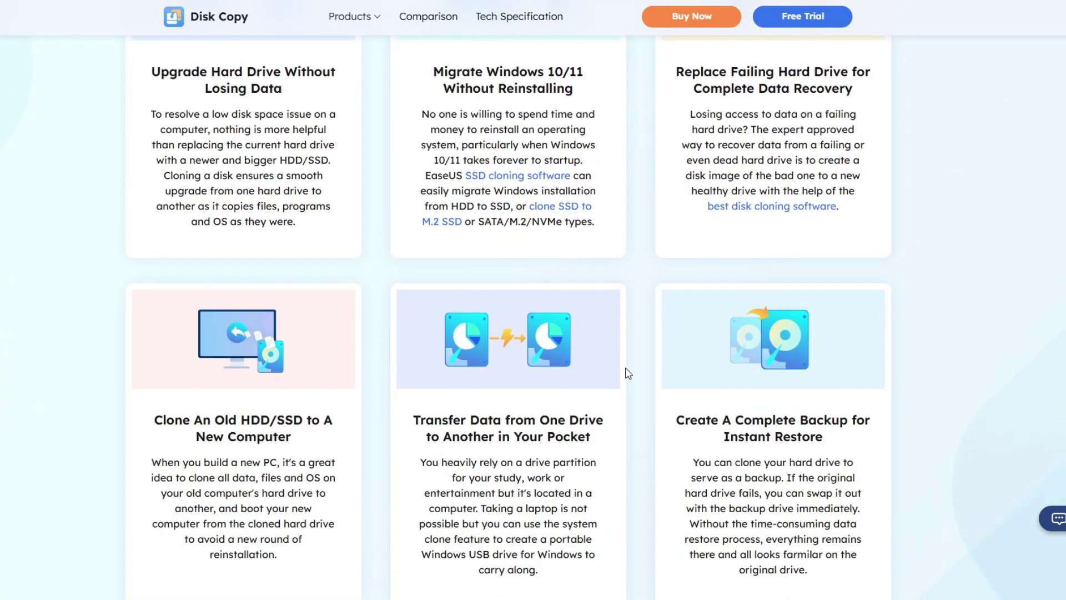
pyautogui.scroll(-5, 628, 373)
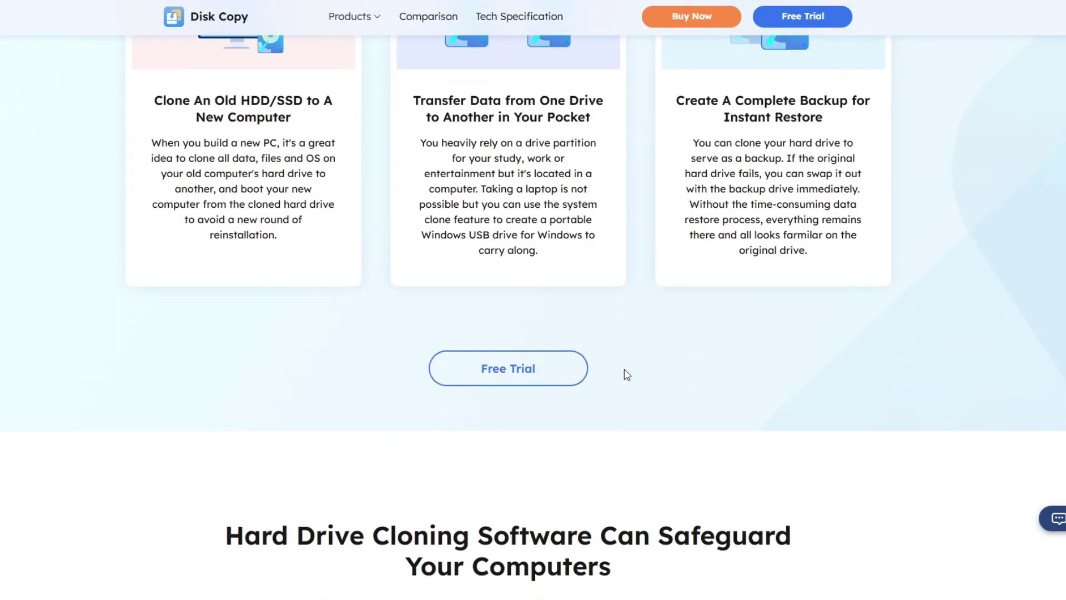
pyautogui.scroll(-3, 627, 374)
pyautogui.scroll(-4, 627, 375)
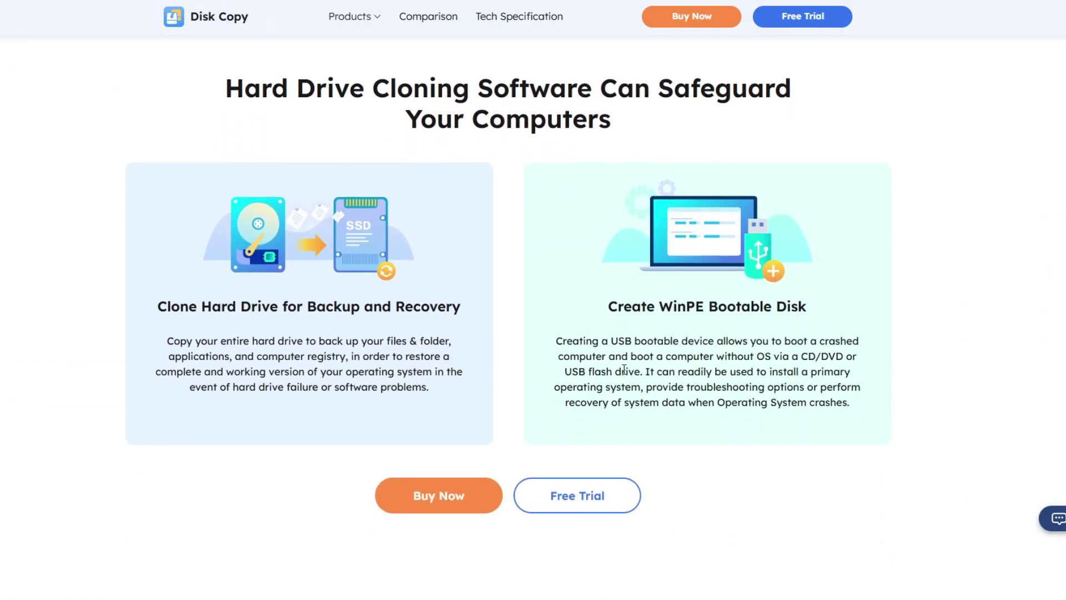
pyautogui.scroll(-4, 621, 369)
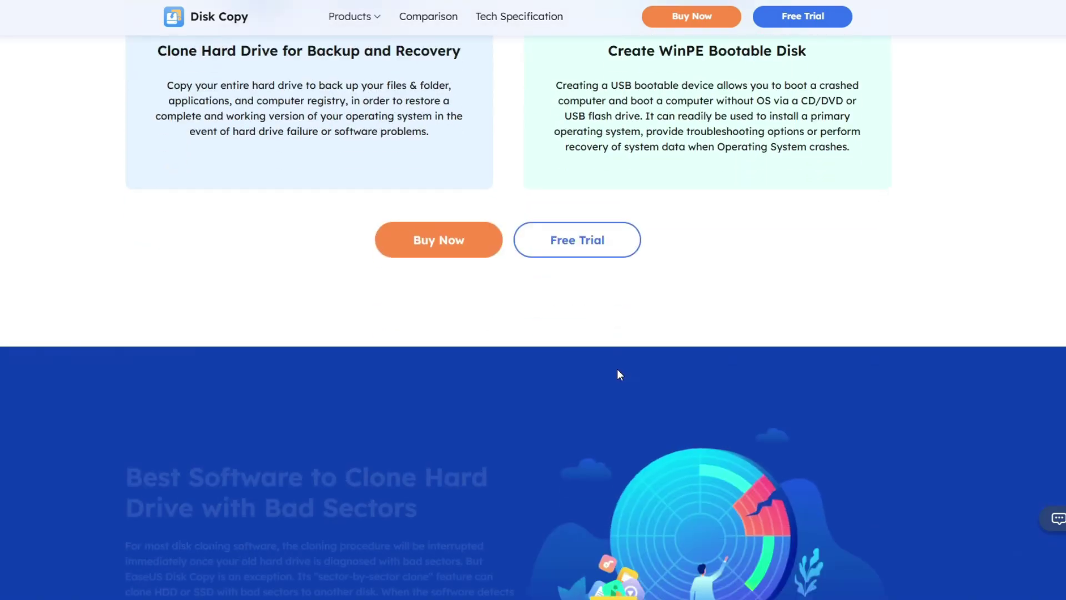
pyautogui.scroll(-2, 617, 369)
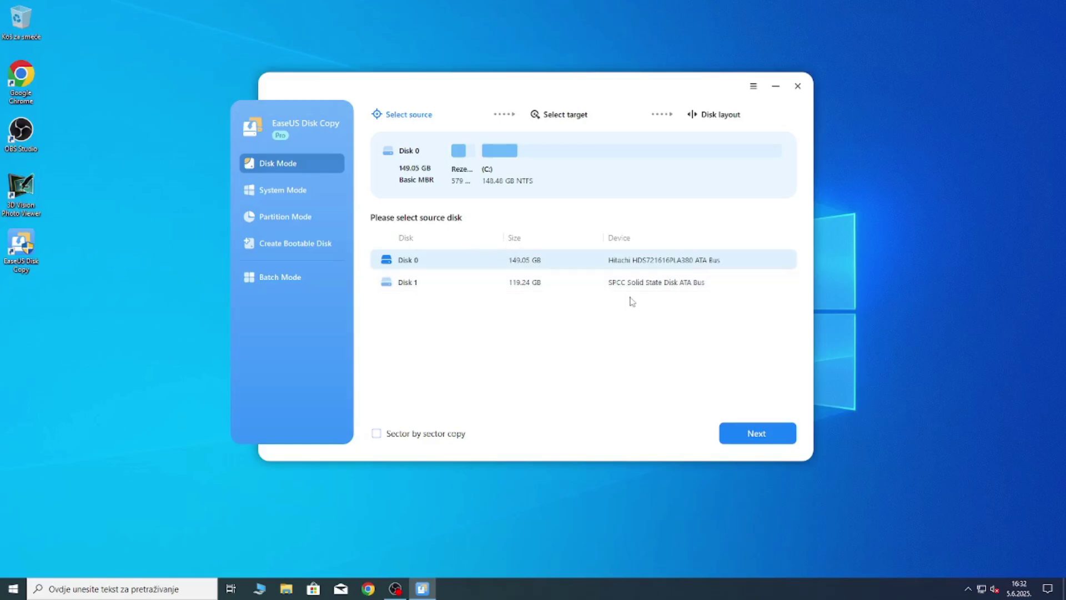
# Step: Keep Disk 0, the 149.05 GB Hitachi system disk, as source and go to target selection
pyautogui.click(762, 434)
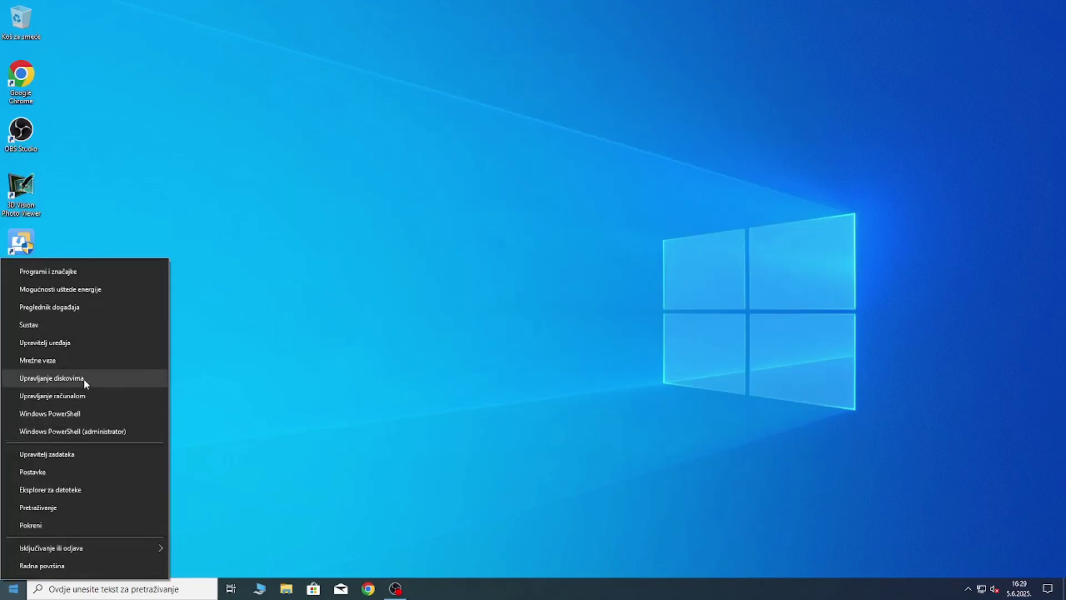
# Step: Format the 119.24 GB SSD (E:) partition as NTFS in Disk Management, keeping the label SSD
pyautogui.click(83, 379)
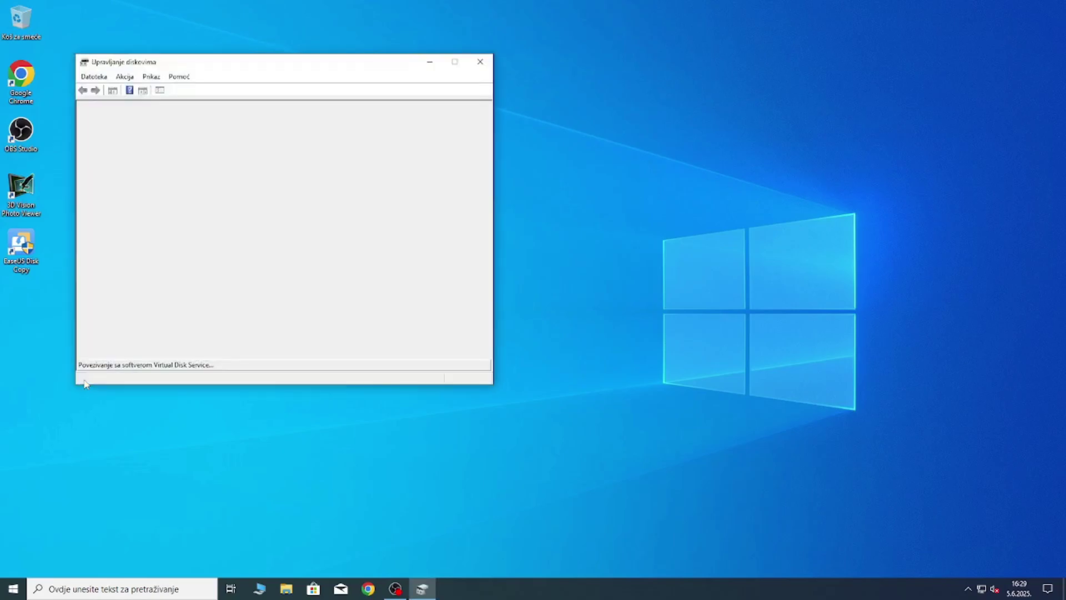
pyautogui.rightClick(169, 326)
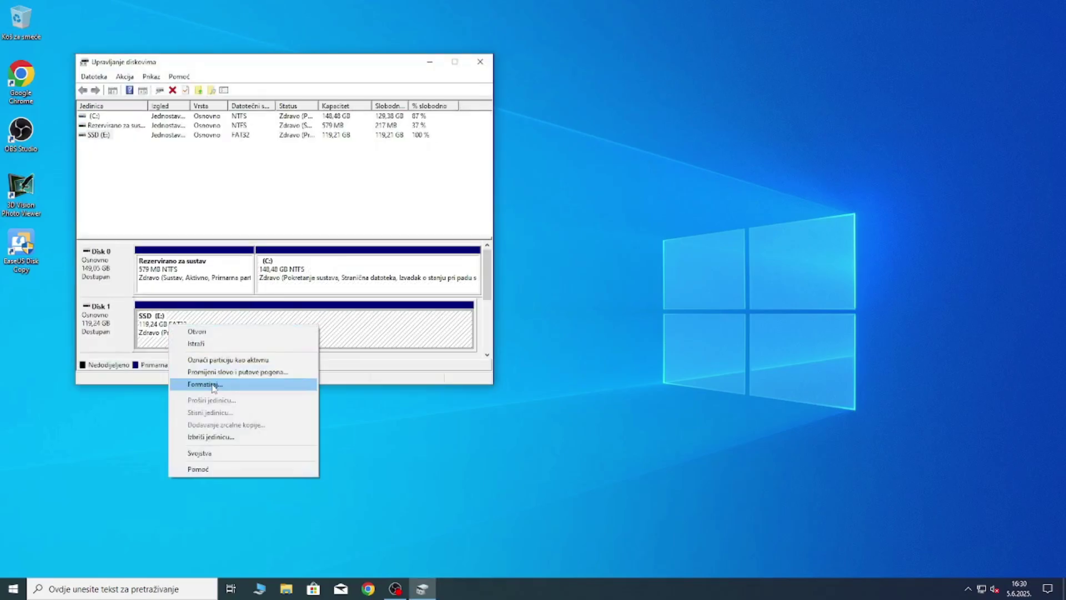
pyautogui.click(212, 386)
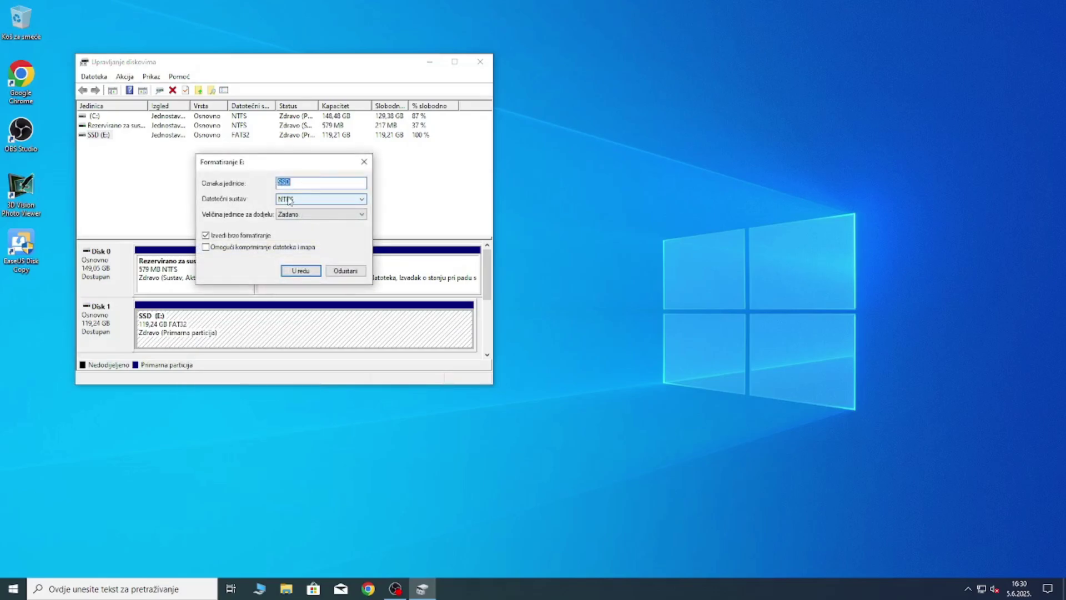
pyautogui.press('Return')
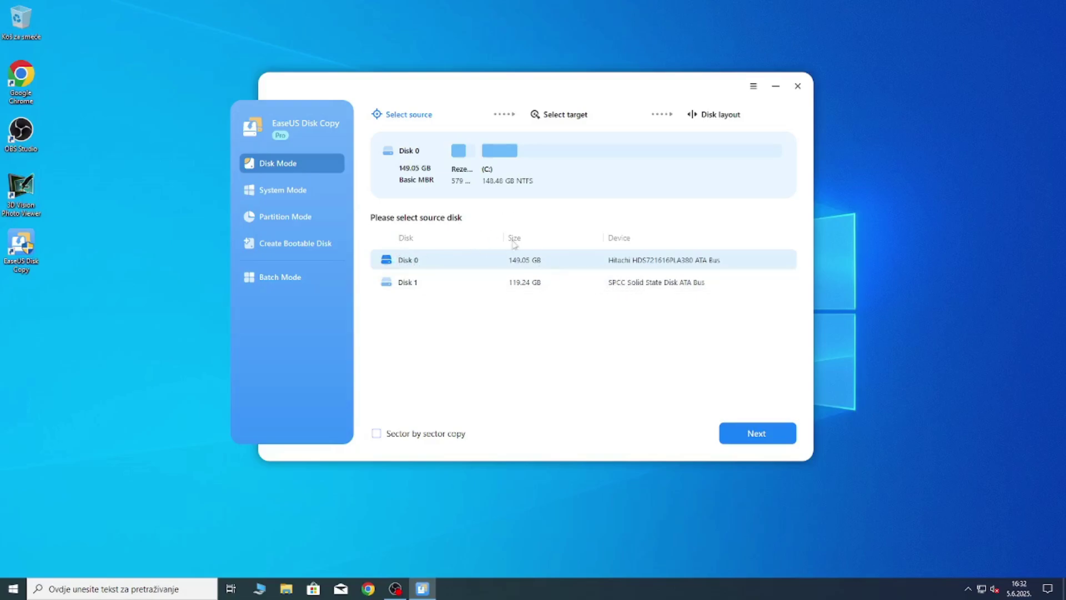
# Step: Confirm Disk 0 as source and the SPCC SSD Disk 1 as target to reach the Autofit layout
pyautogui.click(751, 426)
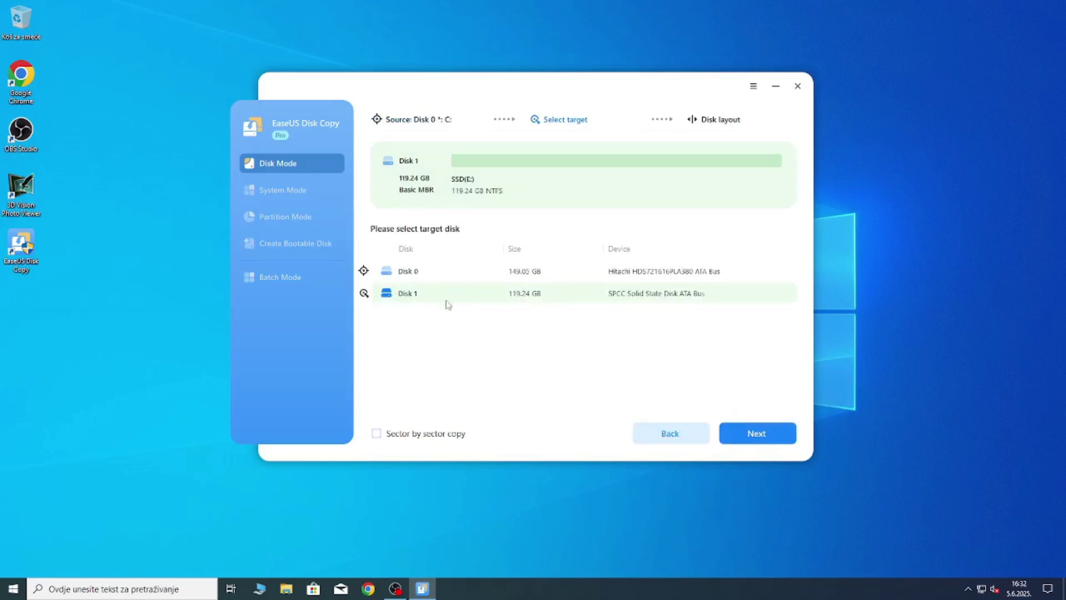
pyautogui.click(744, 430)
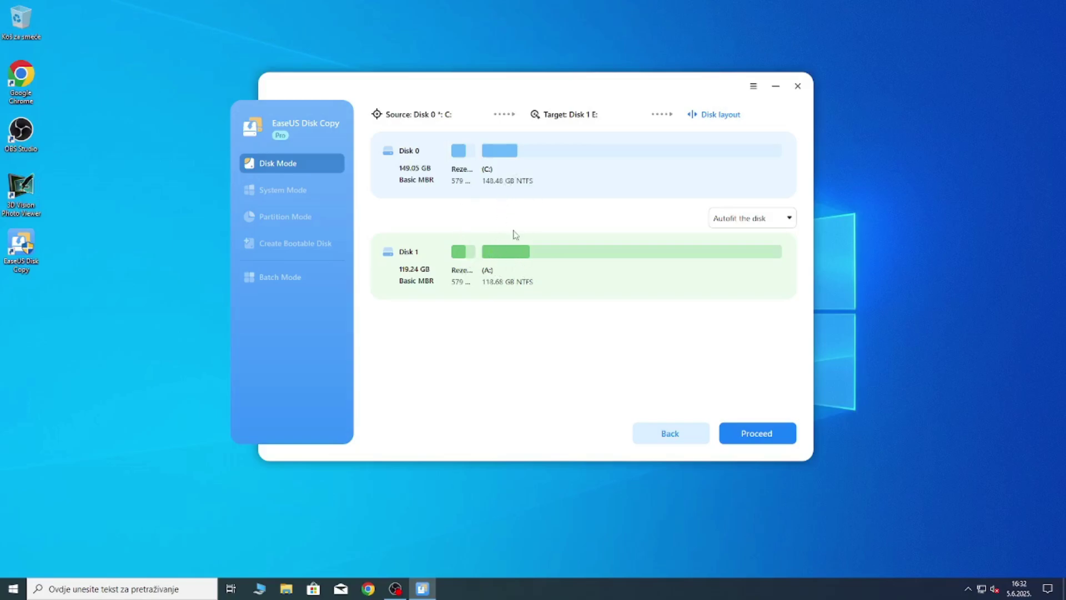
# Step: Clone Disk 0 onto the SSD, accept erasing its data, and finish once copying completes
pyautogui.click(756, 437)
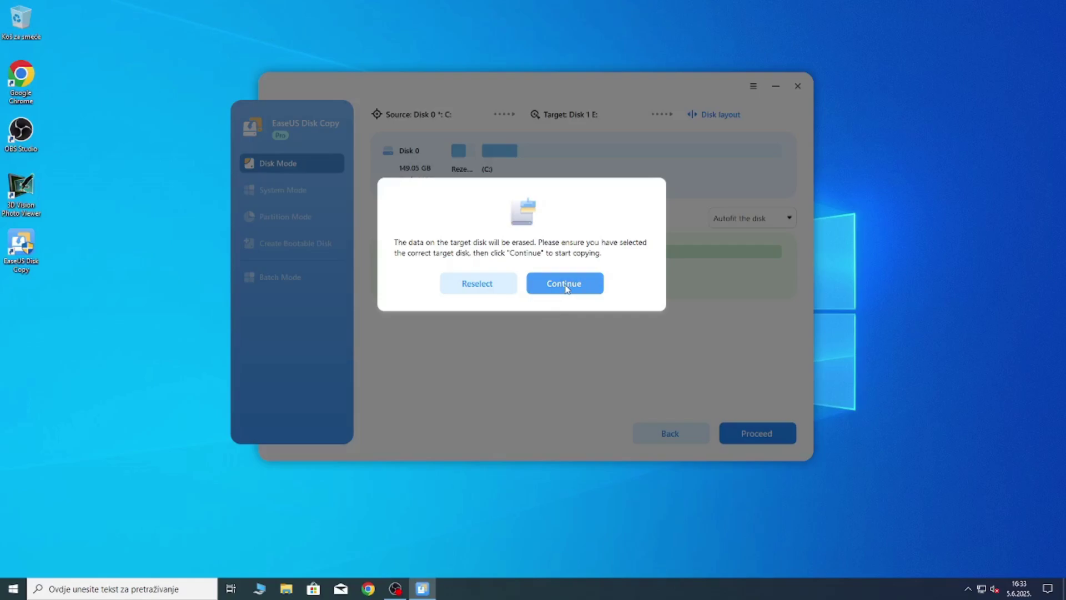
pyautogui.click(566, 286)
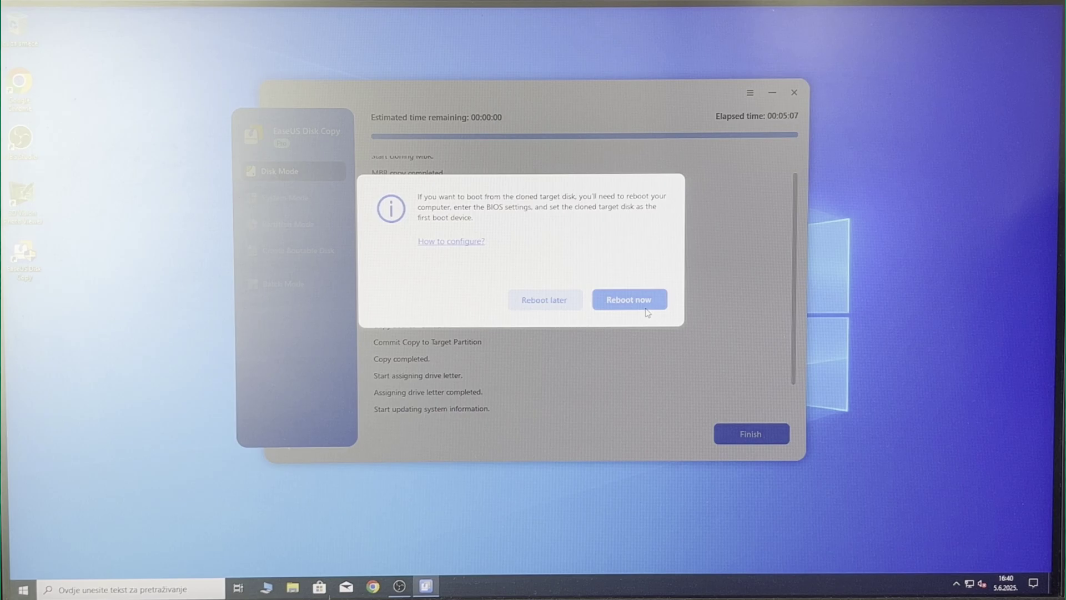
pyautogui.click(633, 298)
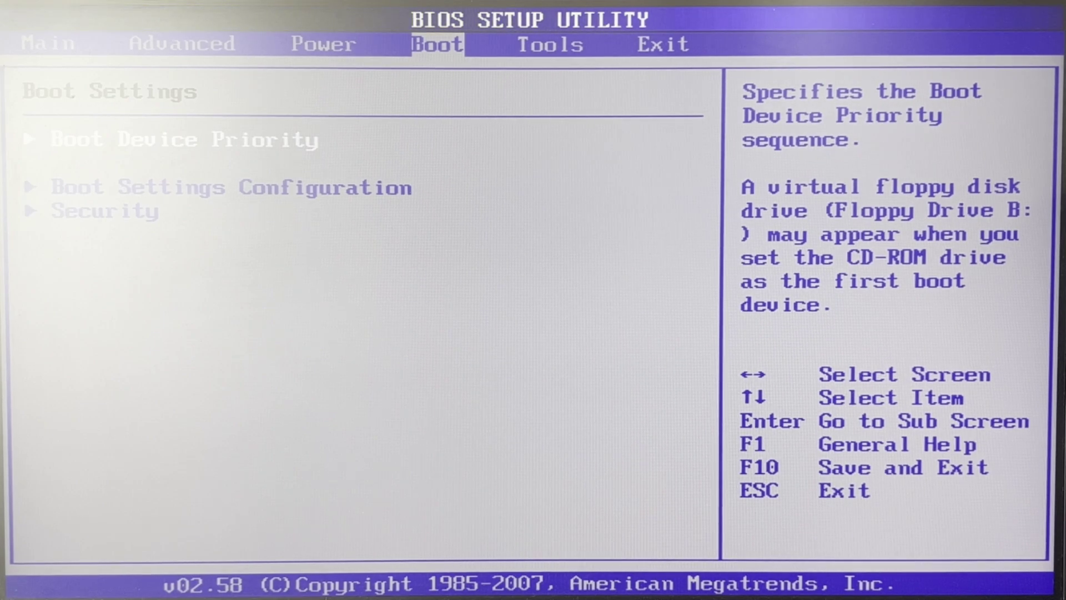
# Step: Set HDD:3S-SPCC Solid as the 1st Boot Device in Boot Device Priority
pyautogui.press('Return')
pyautogui.press('Down')
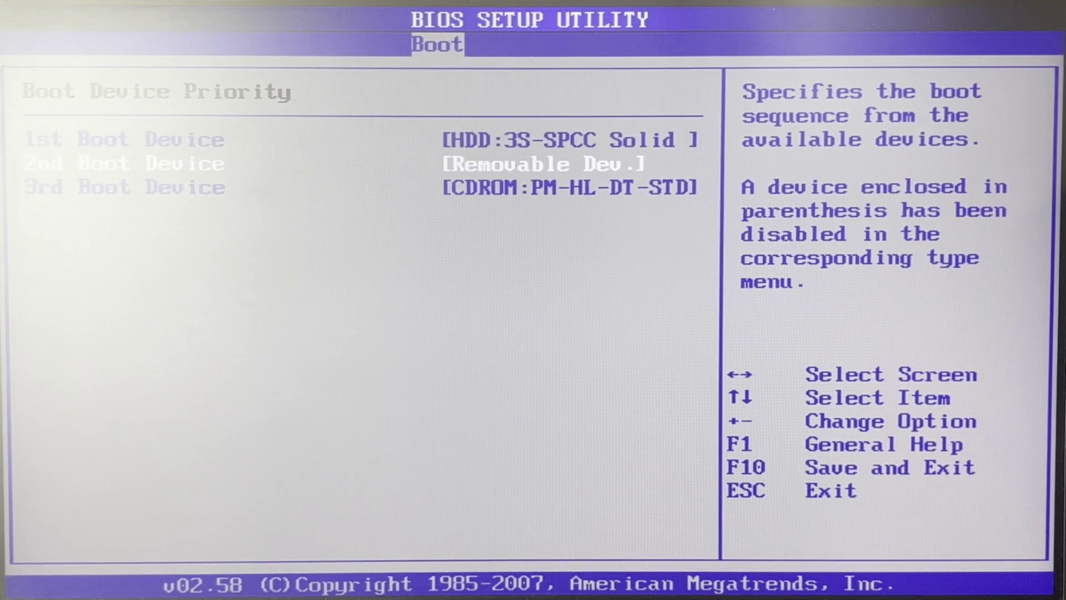
pyautogui.press('Down')
pyautogui.press('Up')
pyautogui.press('Up')
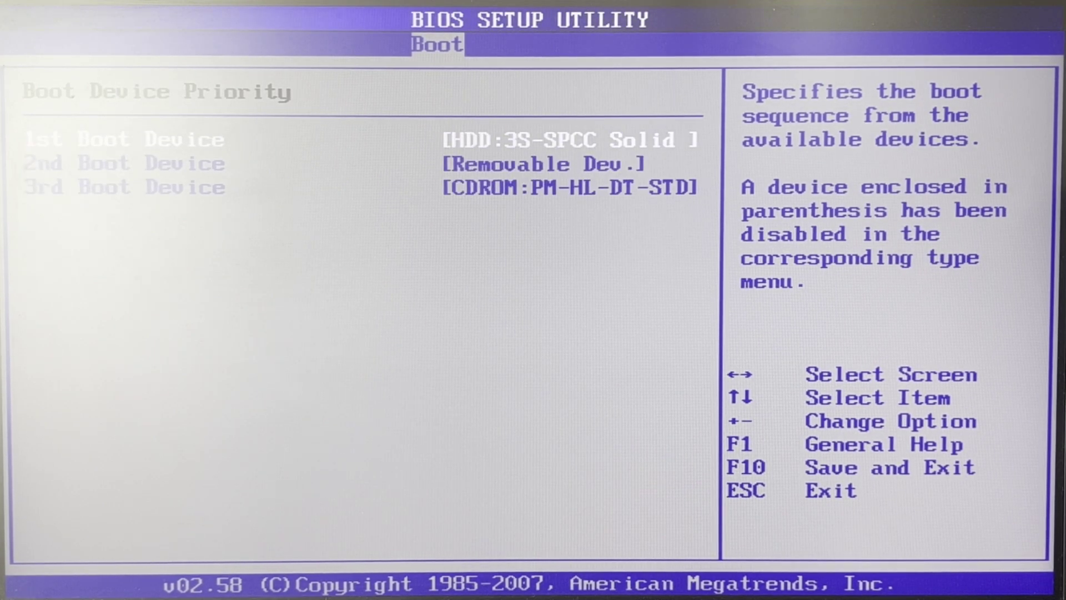
pyautogui.press('Return')
pyautogui.press('Down')
pyautogui.press('Down')
pyautogui.press('Up')
pyautogui.press('Down')
pyautogui.press('Up')
pyautogui.press('Up')
pyautogui.press('Return')
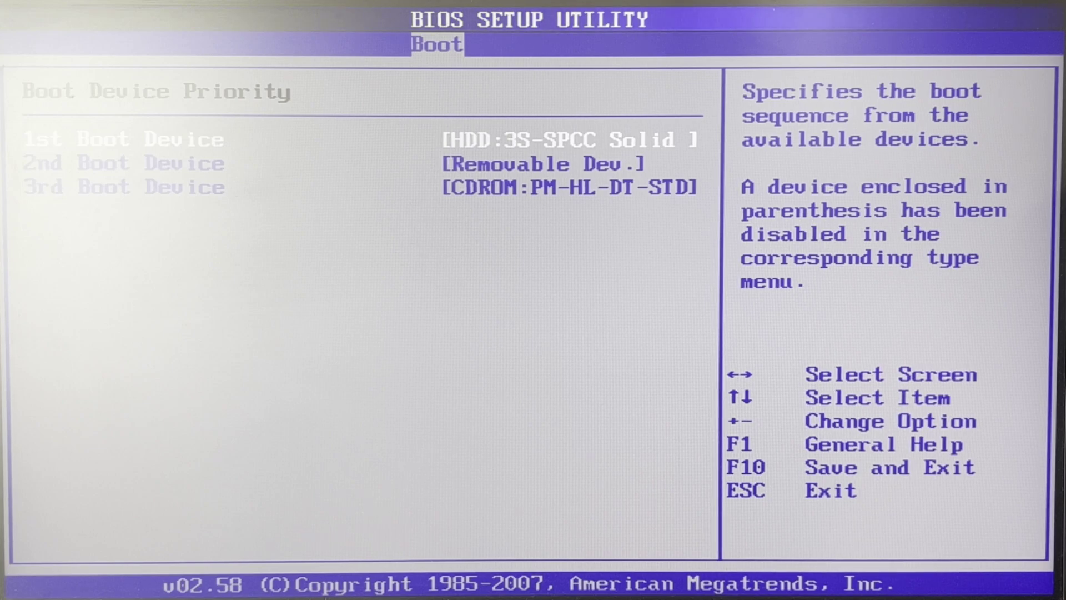
# Step: Save the BIOS boot order with F10 and restart from the SSD
pyautogui.press('F10')
pyautogui.press('Return')
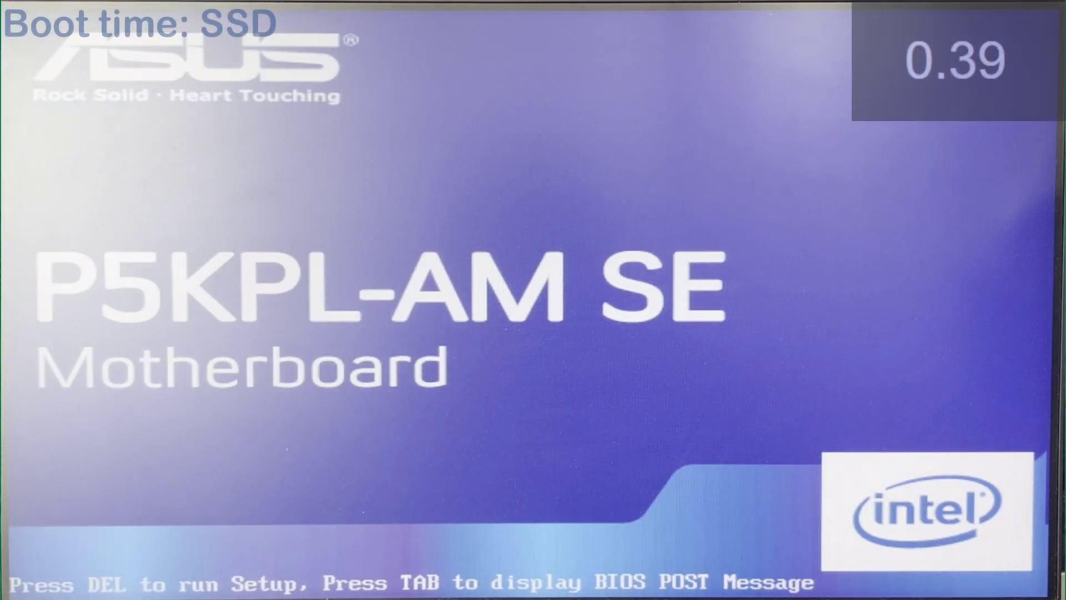